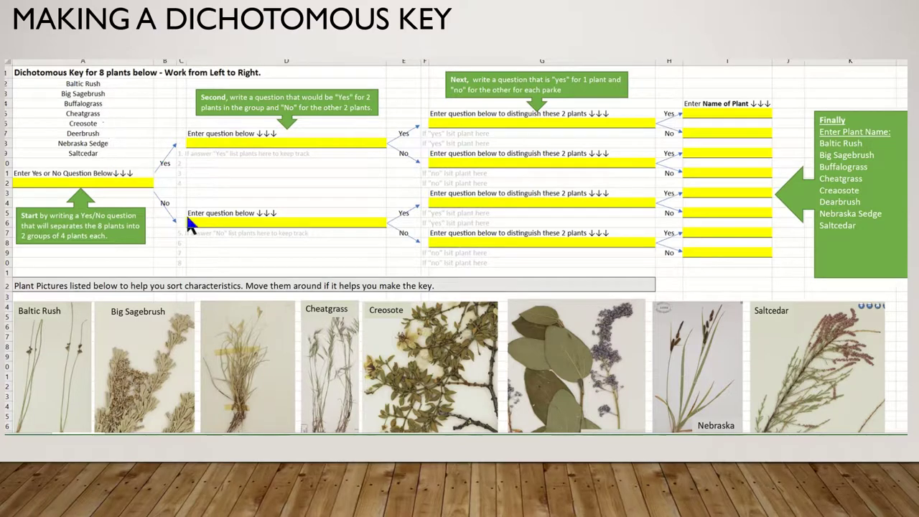
Move Big Sagebrush to the far left with Deerbrush beside it, shifting Baltic Rush and Buffalograss right.
scroll(229, 268, down, 1)
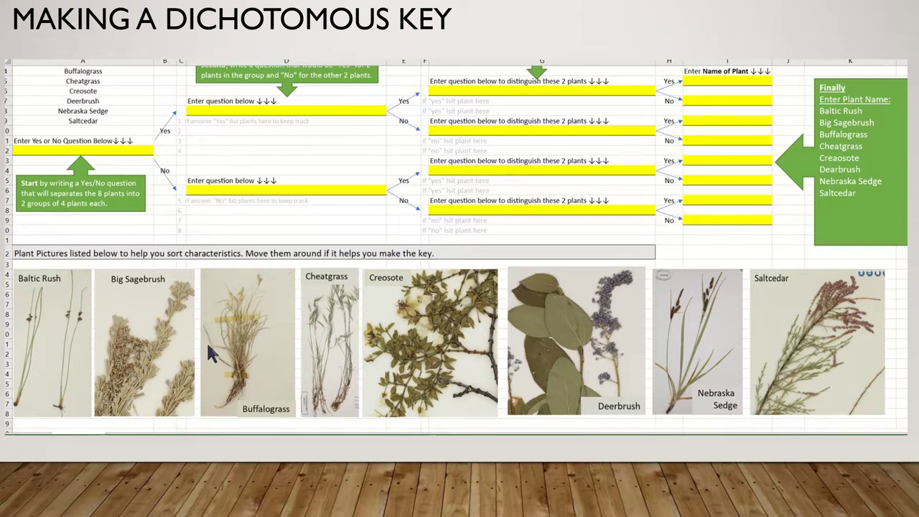
scroll(206, 341, up, 1)
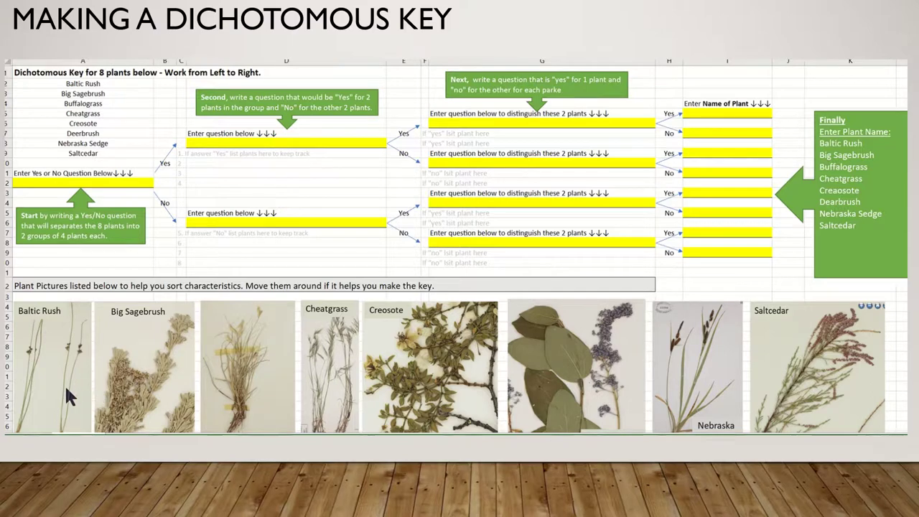
key(Escape)
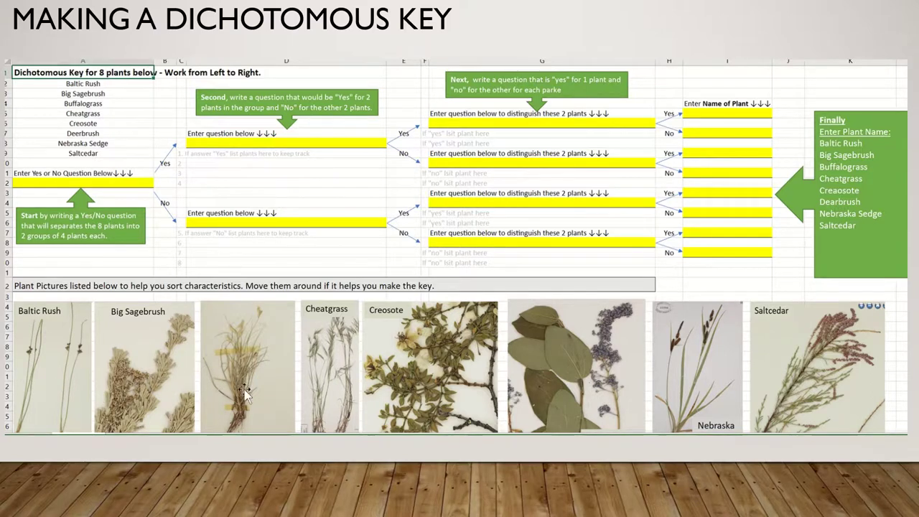
drag(80, 375, 525, 347)
drag(147, 370, 64, 368)
drag(246, 352, 652, 350)
drag(538, 344, 158, 343)
Place Creosote and Saltcedar next to Deerbrush and move Cheatgrass and Nebraska Sedge right.
click(370, 349)
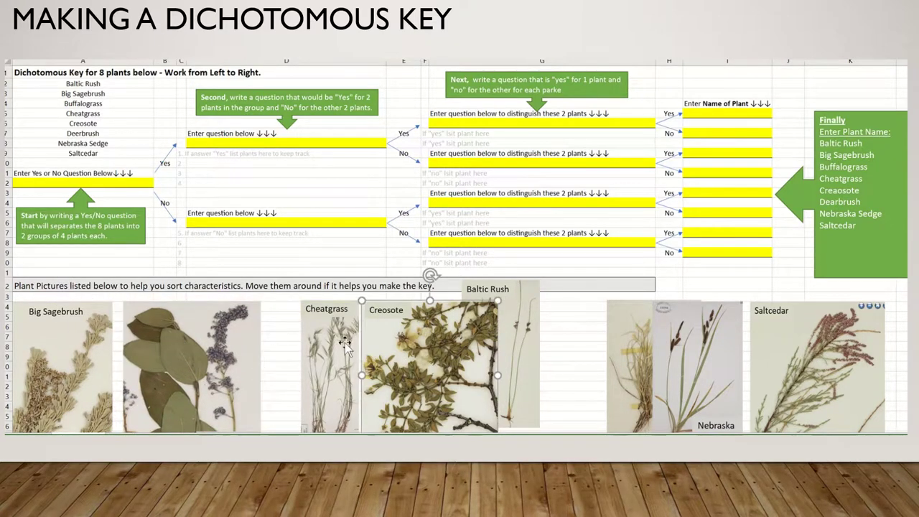
drag(345, 343, 610, 347)
drag(431, 344, 352, 347)
drag(794, 363, 464, 363)
drag(728, 365, 880, 354)
Line up Buffalograss, Cheatgrass and Baltic Rush on the right and nudge Saltcedar and Creosote left.
drag(706, 366, 788, 363)
drag(613, 391, 680, 388)
drag(536, 302, 630, 317)
drag(543, 349, 538, 349)
mouse_move(395, 348)
mouse_down()
mouse_move(352, 349)
mouse_move(377, 349)
mouse_up()
Enter 'Is the plant woody?' in A12 and list Big Sagebrush, Deerbrush, Creosote, Satlcedar in D9:D12.
click(139, 182)
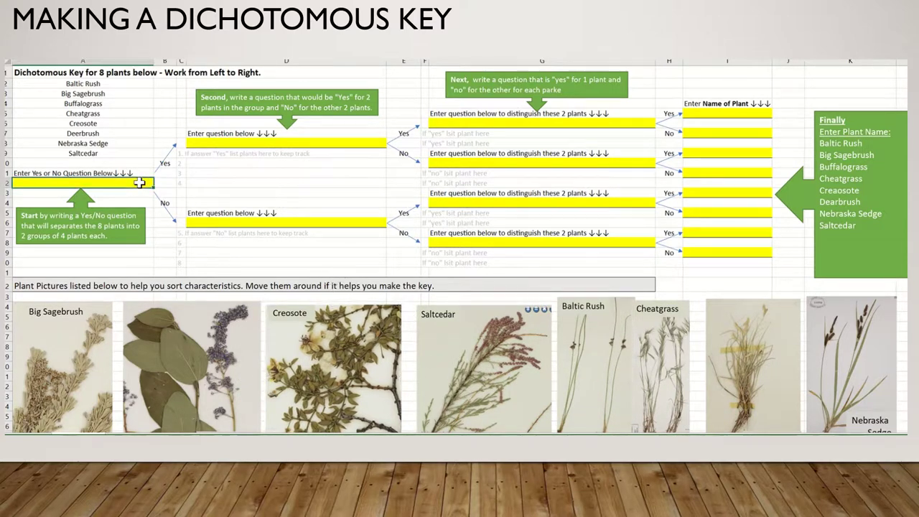
text(Is the plant woody?)
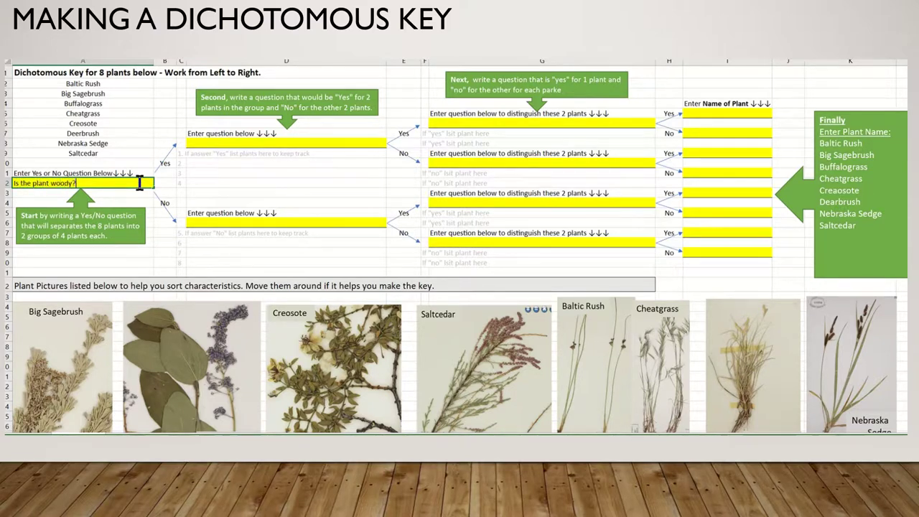
click(214, 153)
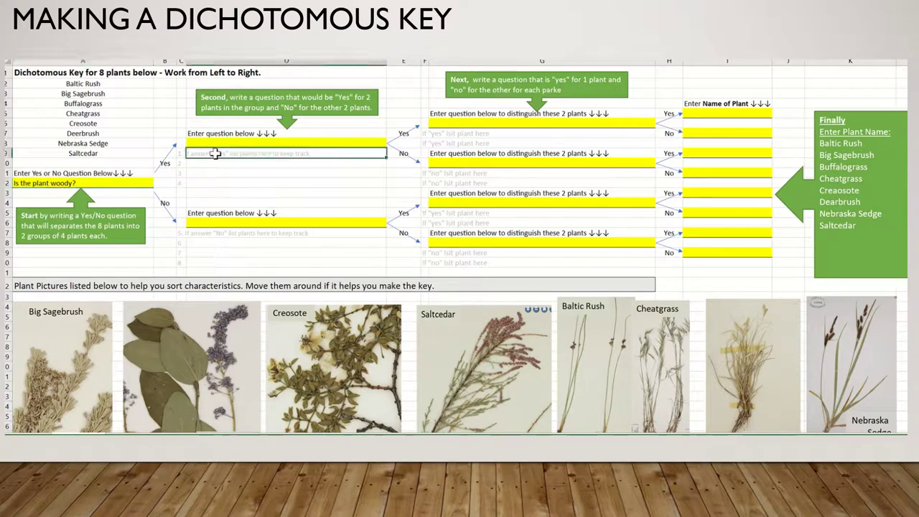
text(Big Sagebrush)
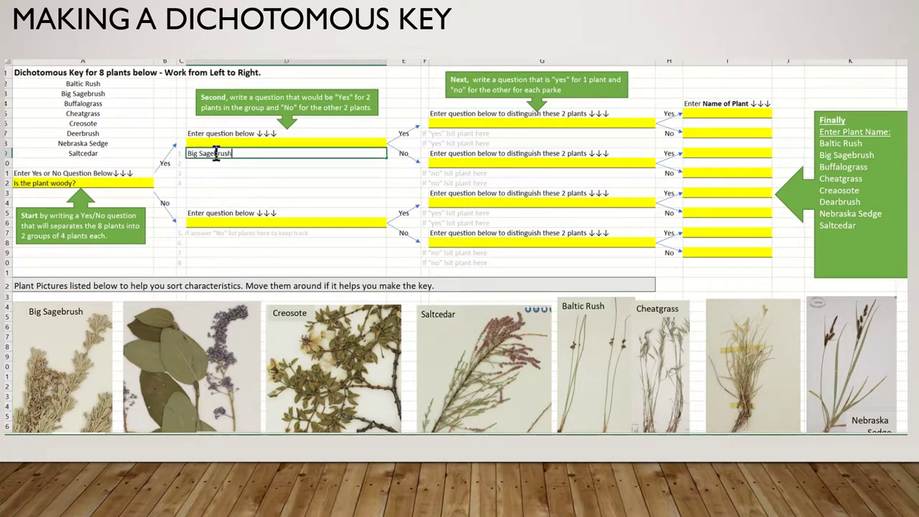
key(Tab)
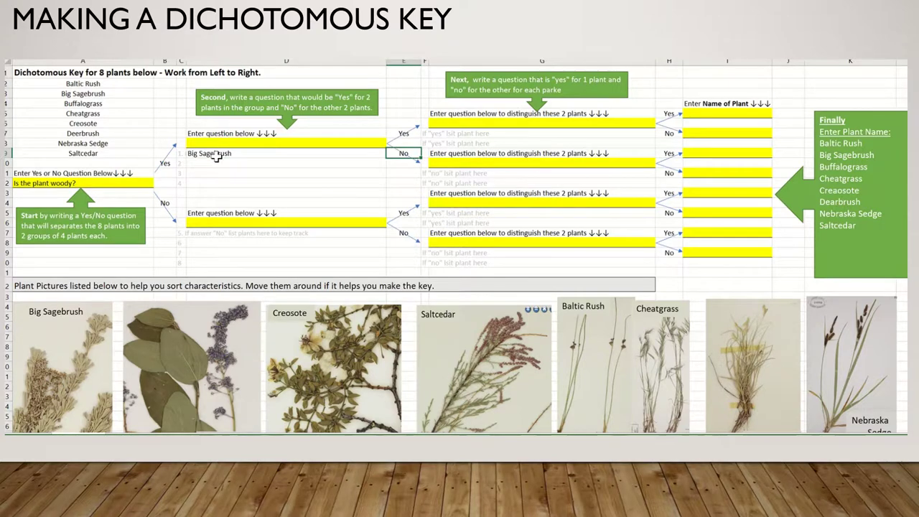
click(215, 162)
text(Deerbrush)
key(Return)
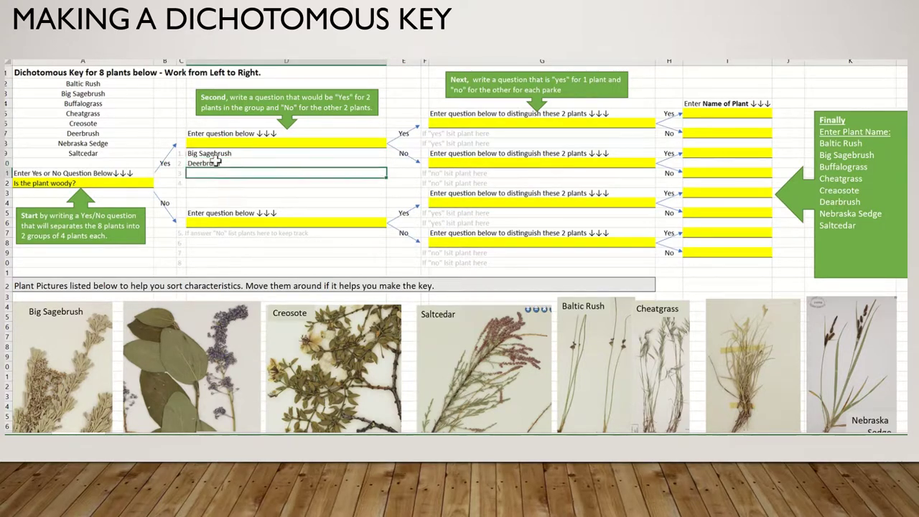
text(Creosote)
key(Return)
text(Sa)
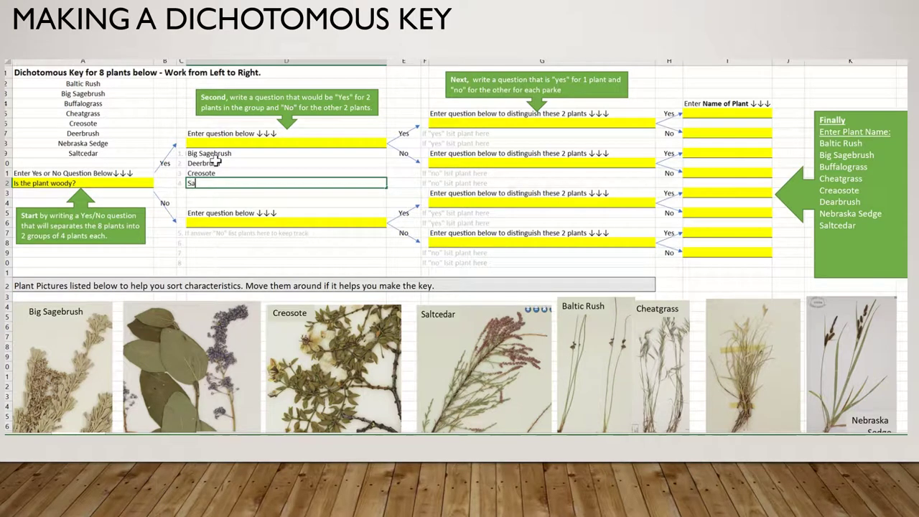
text(tlcedar)
Type Baltic Rush, Cheatgrass, Buffalograss and Nebraska Sedge down cells D17:D20.
click(236, 237)
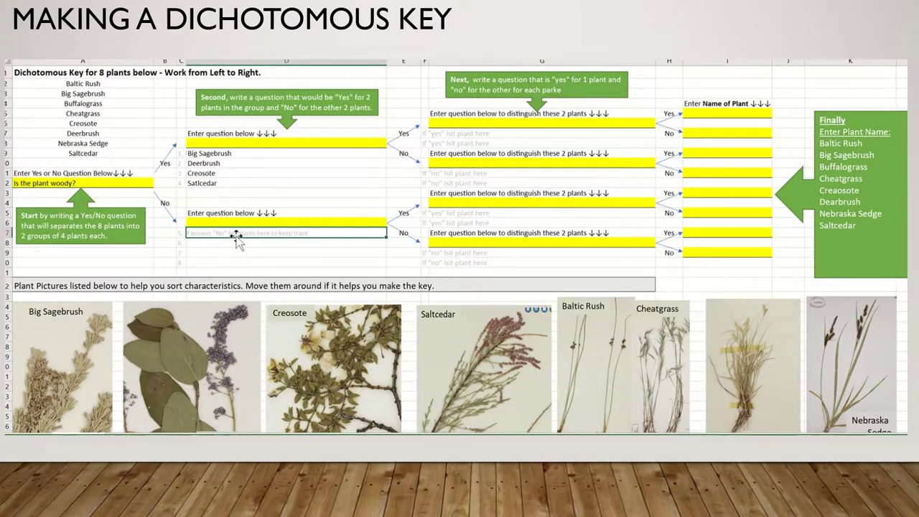
text(Baltic Rush)
key(Return)
text(Cheatg)
key(Return)
text(Buf)
text(falograss)
key(Return)
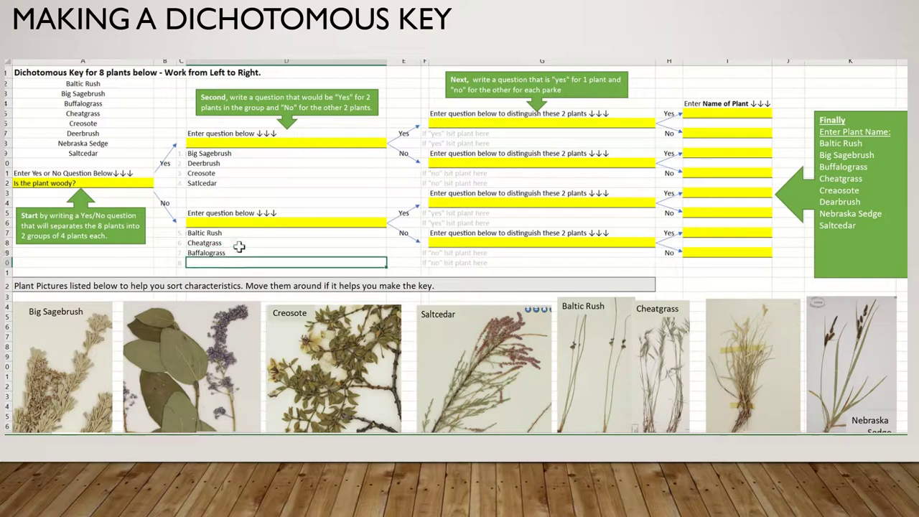
text(Nebraskas)
key(BackSpace)
text(Sedge)
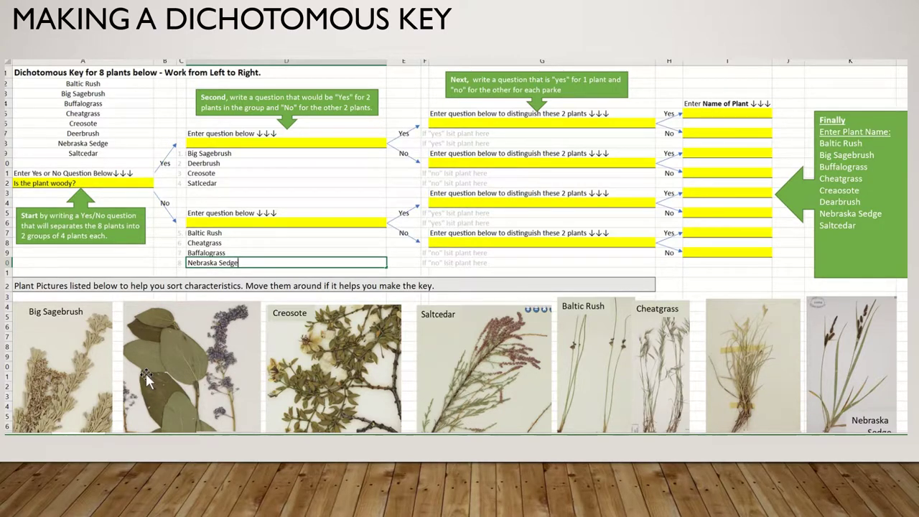
Drag the woody pictures into the order Deerbrush, Saltcedar, Big Sagebrush, Creosote.
mouse_move(159, 371)
mouse_down()
mouse_move(352, 370)
mouse_move(171, 363)
mouse_up()
drag(390, 368, 325, 368)
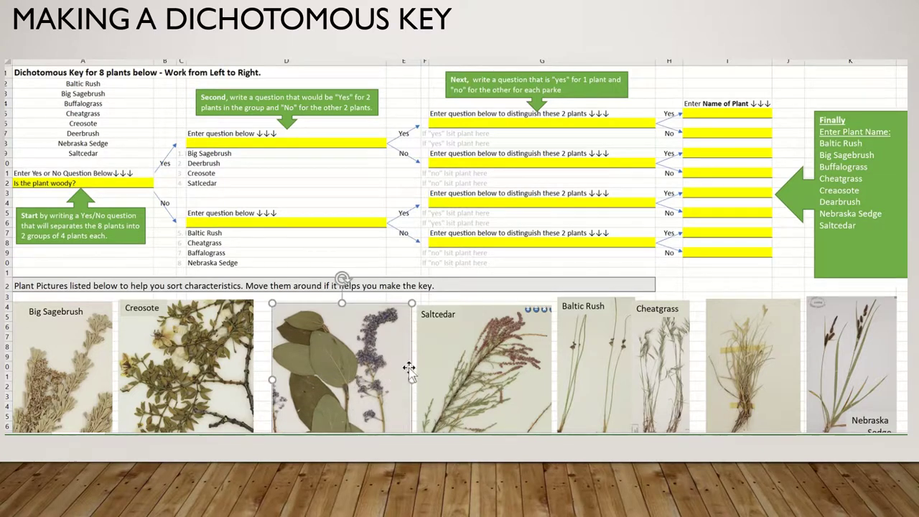
drag(352, 345, 91, 346)
drag(140, 363, 280, 363)
drag(457, 339, 428, 343)
drag(62, 334, 98, 334)
drag(29, 330, 324, 330)
drag(125, 352, 96, 352)
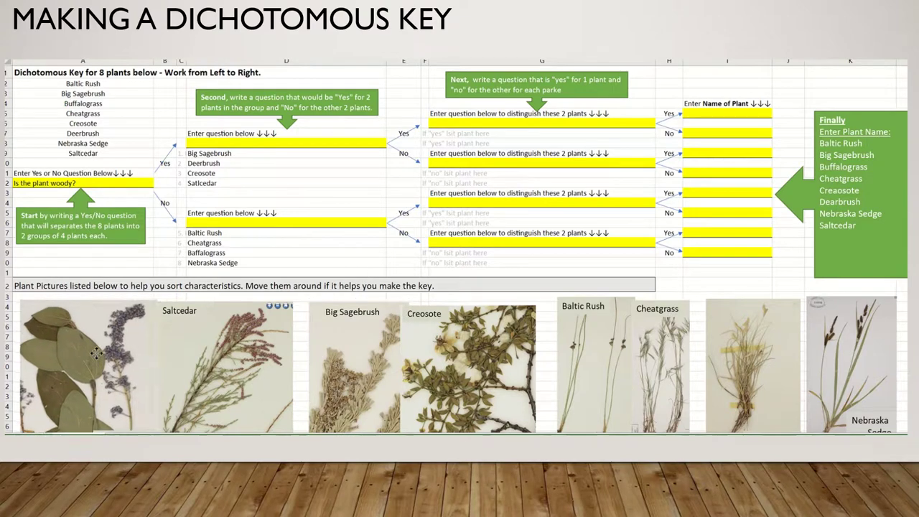
Enter the question 'Are flowers purble or pink' in cell D8.
click(246, 143)
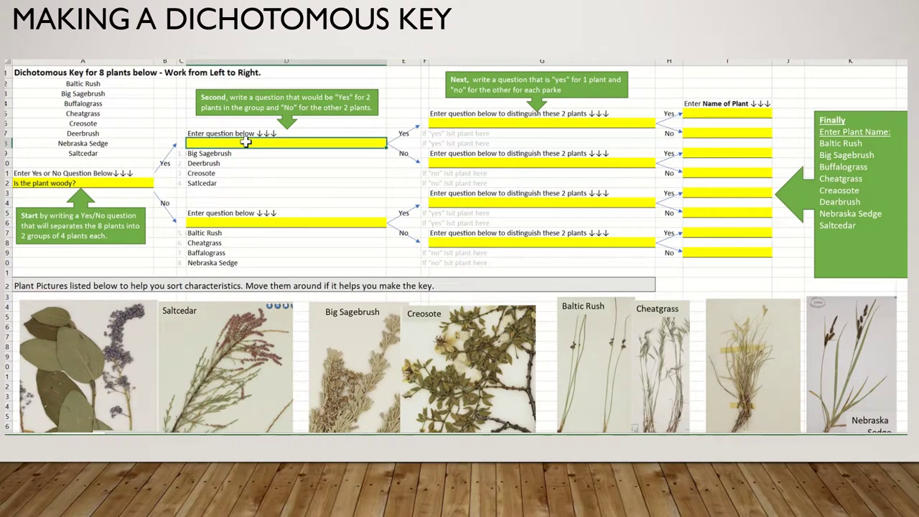
text(Is)
text(Are flowe)
text(rs purble or pink)
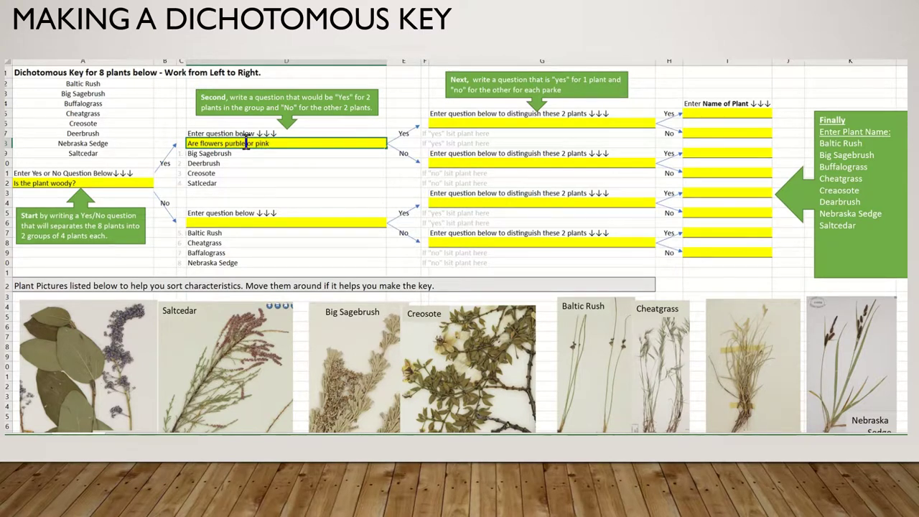
click(480, 134)
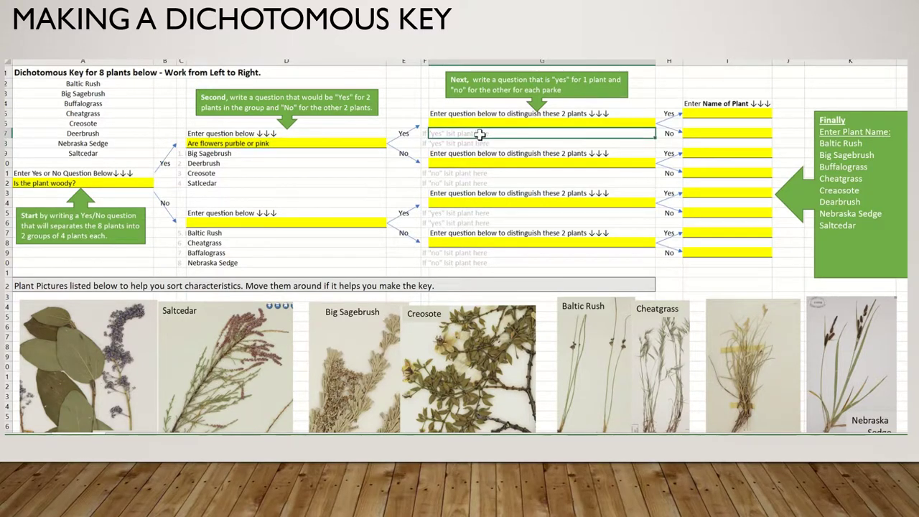
List Deerbrush and Saltcedar in F7:F8 and Big Sagebrush and Creosote in F11:F12.
key(Left)
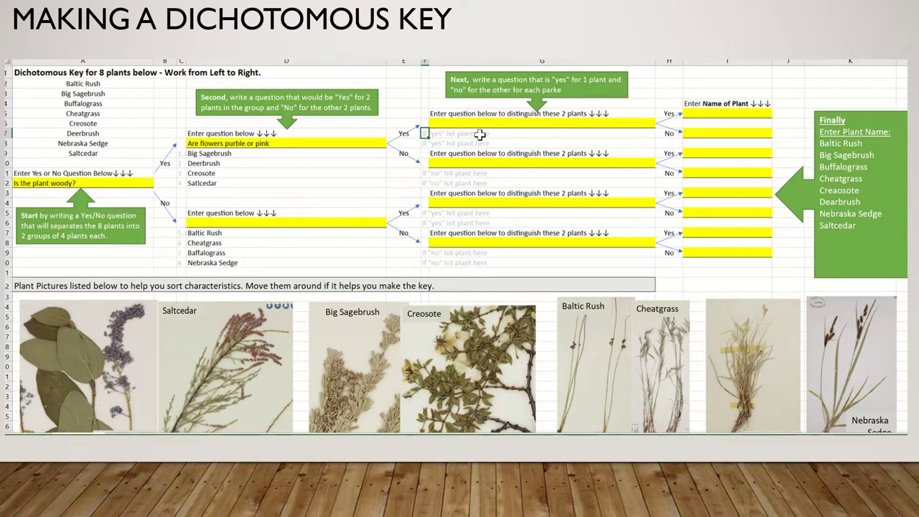
text(Sal)
text(Deer)
text(brush)
key(Return)
text(Sa)
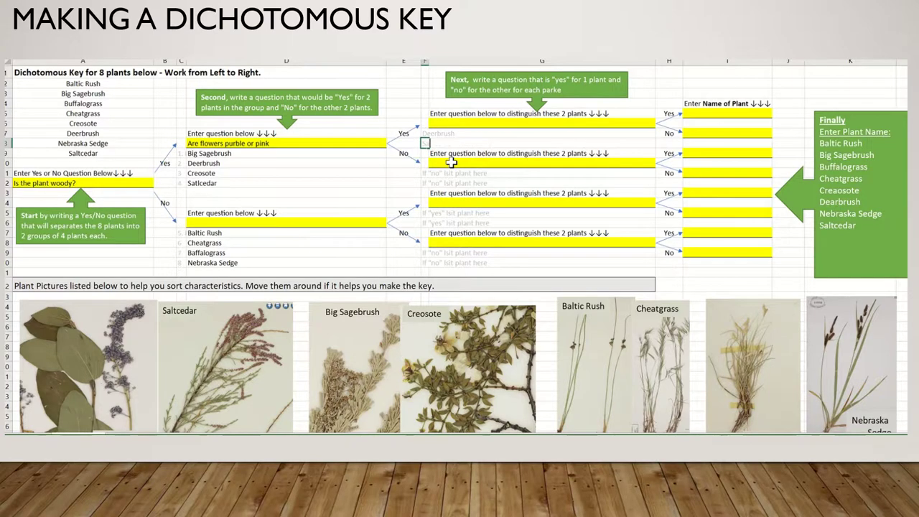
text(ltcedar)
click(424, 174)
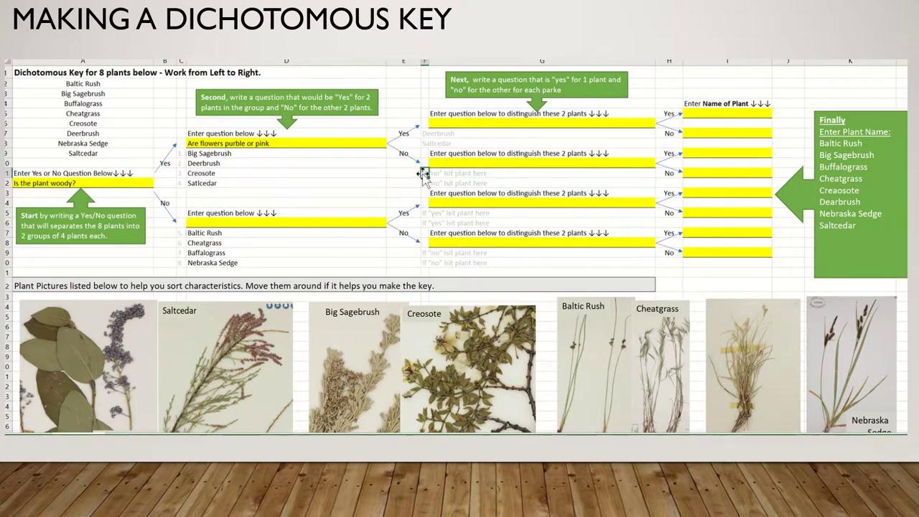
text(Big Sagebrush)
key(Return)
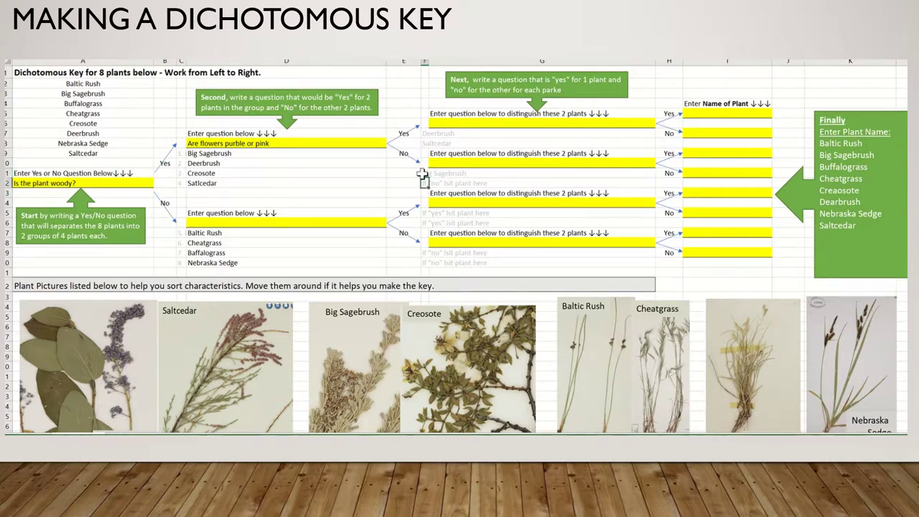
text(Creosote)
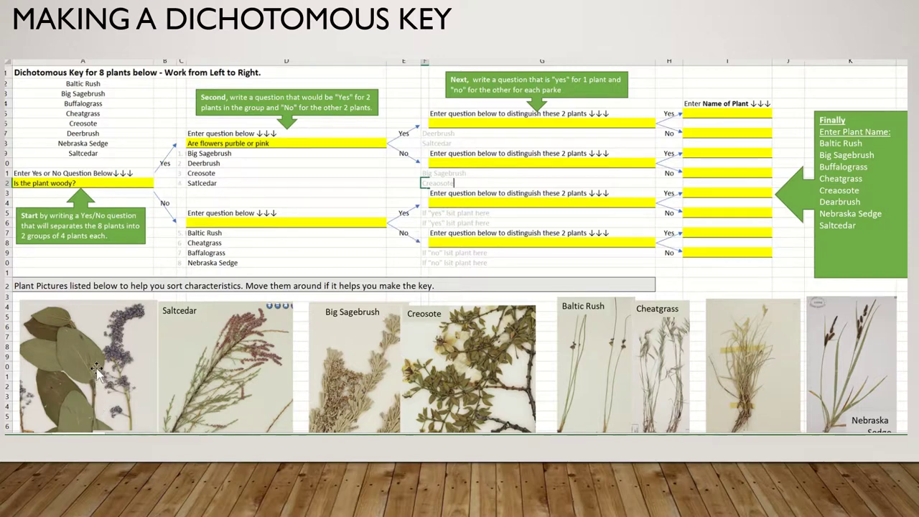
Enter the question 'Is the leaf wide and broad?' for the Deerbrush/Saltcedar pair.
click(493, 124)
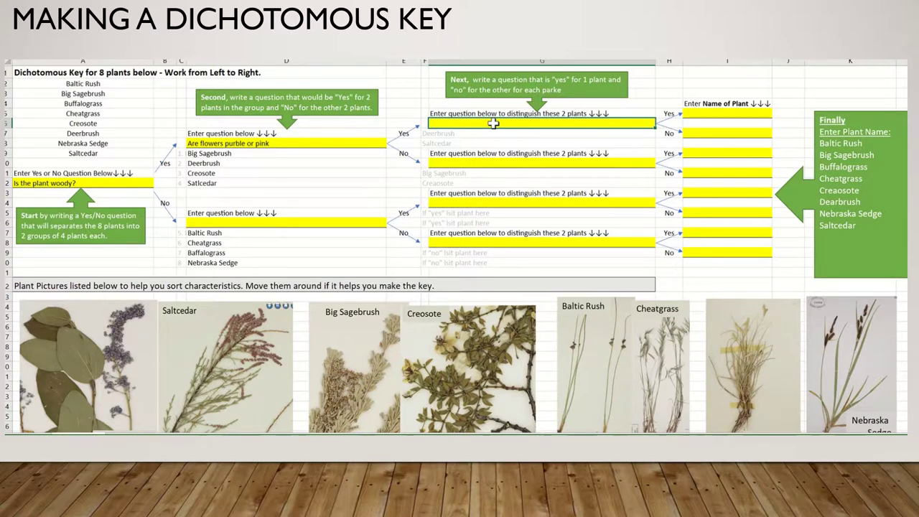
text(Is the leaf wide and broad?)
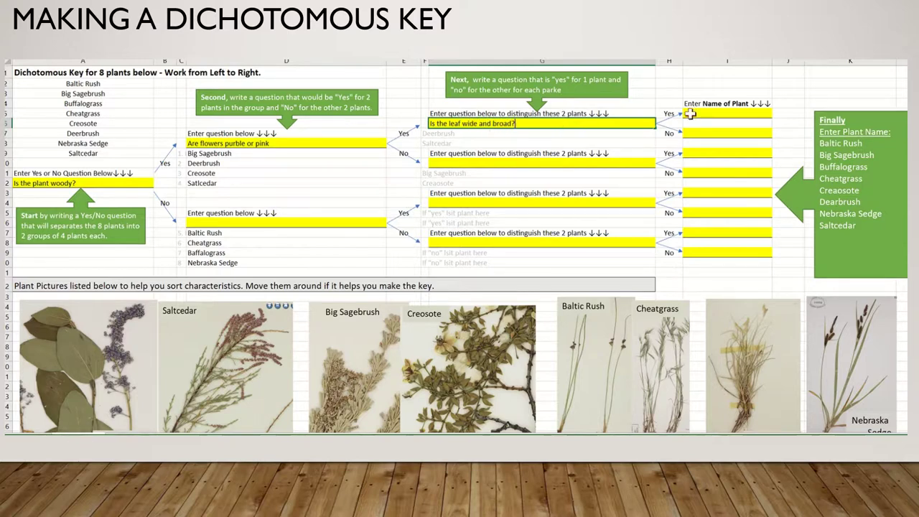
click(694, 113)
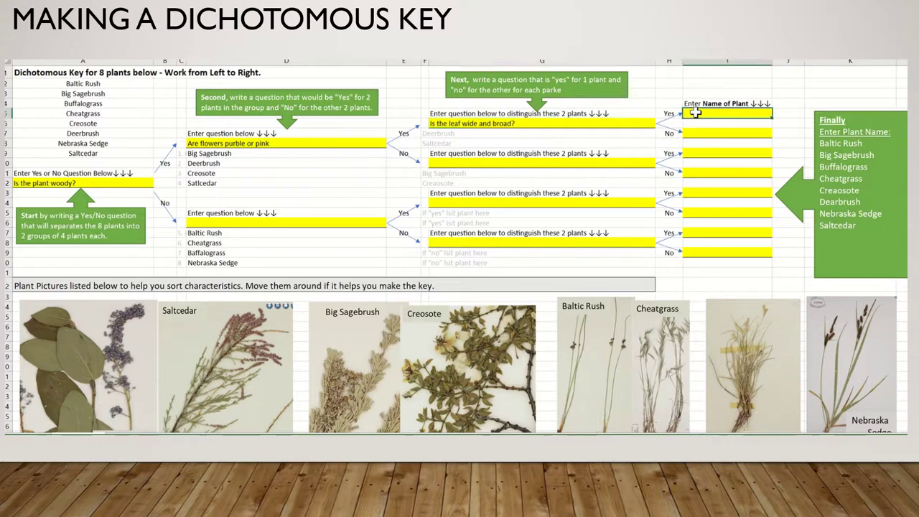
Enter Deer Brush in I5 and Salt Cedar in I6, deleting the Dearbrush line from the Finally list.
text(Deee Brus)
double_click(841, 201)
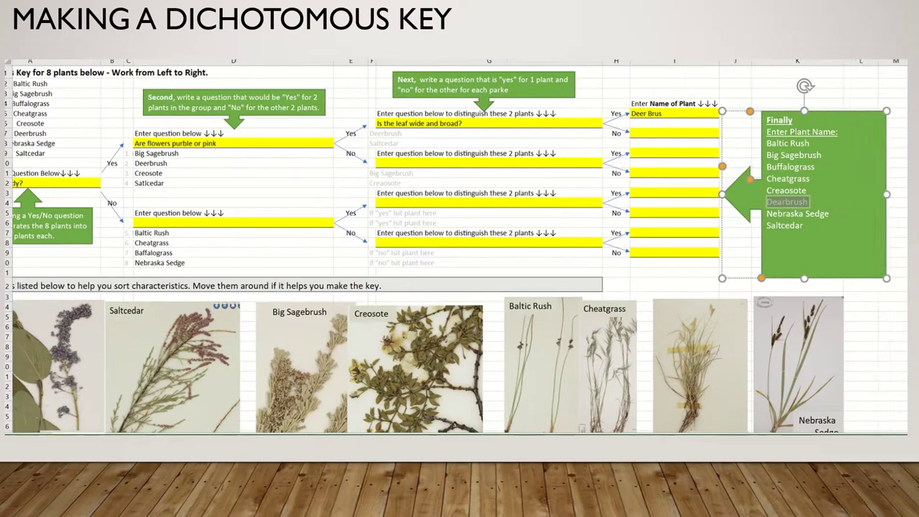
key(Delete)
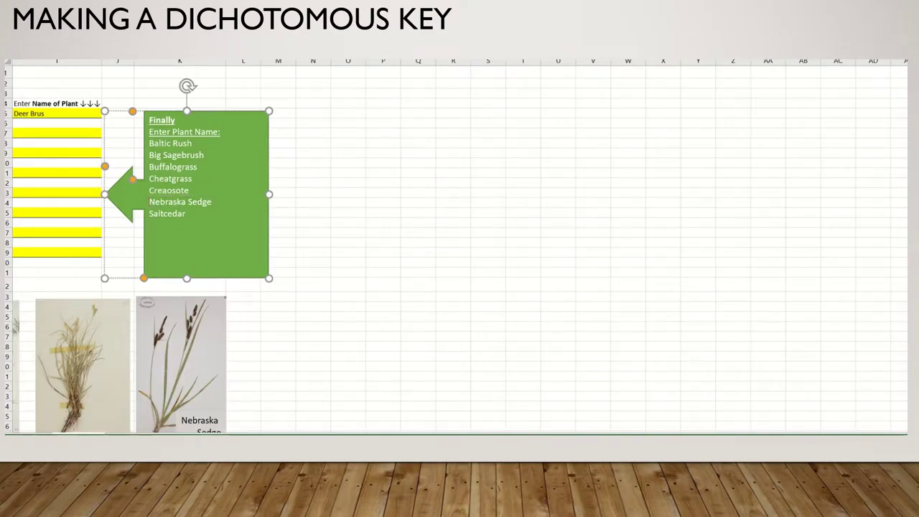
scroll(675, 175, left, 10)
click(711, 114)
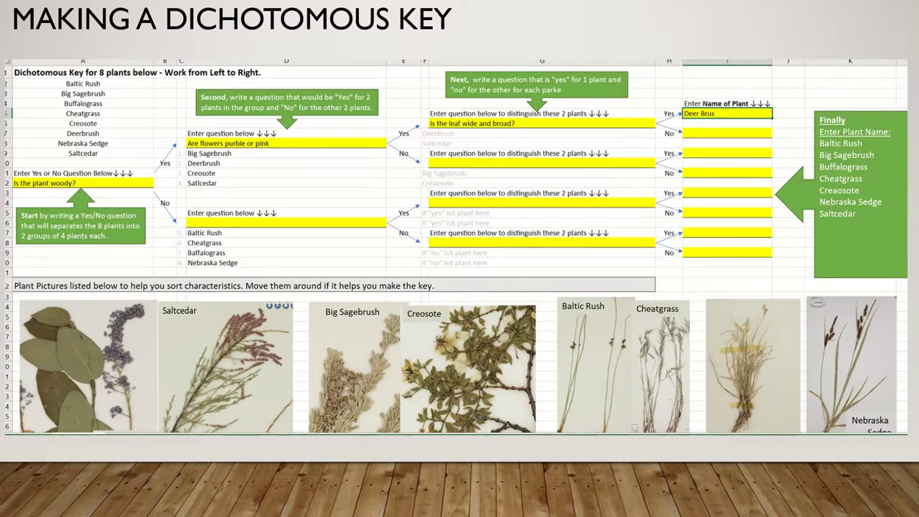
text(h)
click(712, 133)
text(Salt Sedg)
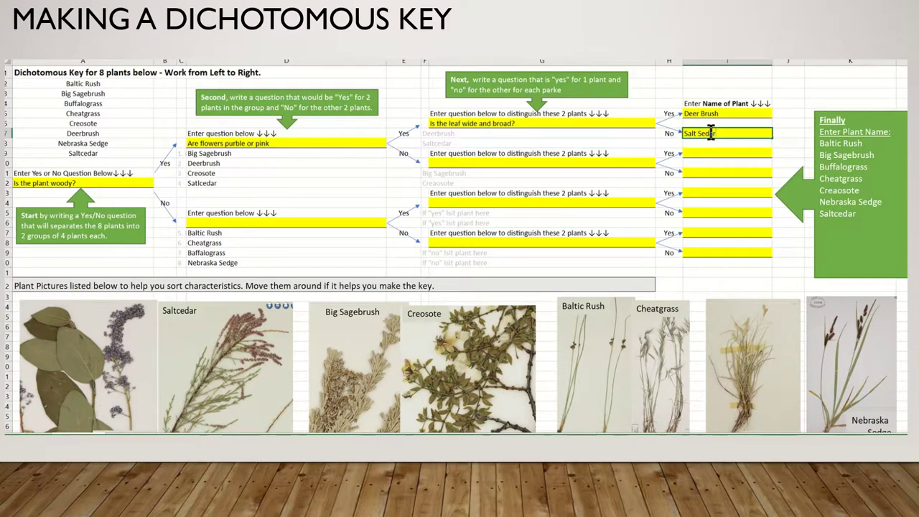
click(693, 134)
text(C)
drag(396, 361, 441, 364)
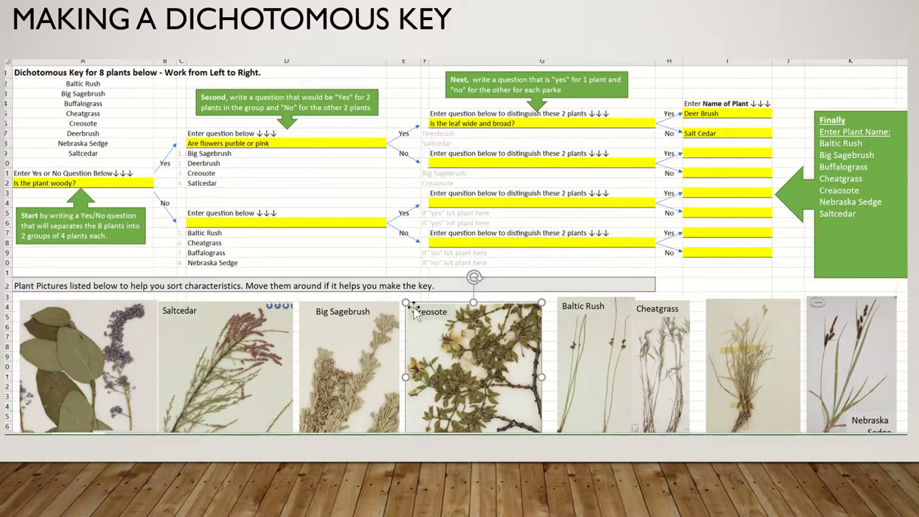
Type the question 'Are leave opposite arrangement?' in cell G10.
click(454, 162)
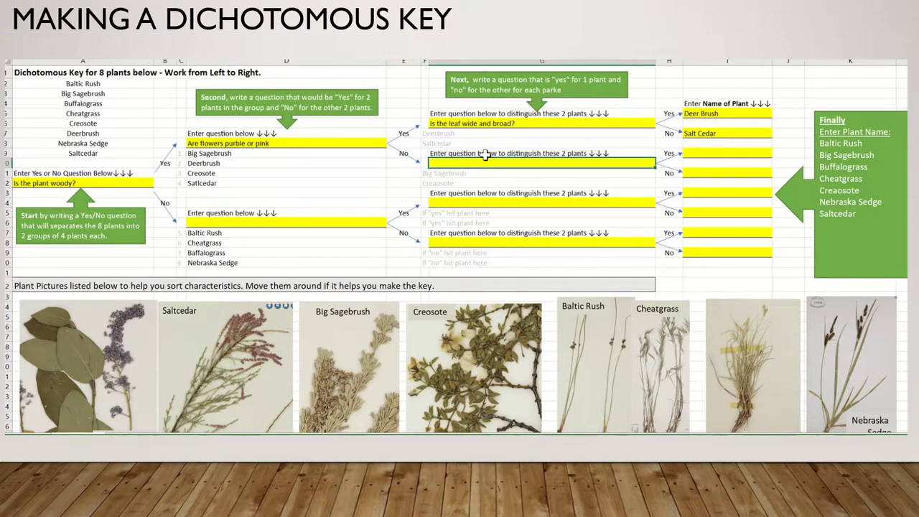
text(I)
key(BackSpace)
key(BackSpace)
text(I)
key(BackSpace)
text(Are leave o)
text(pposite arrangement?)
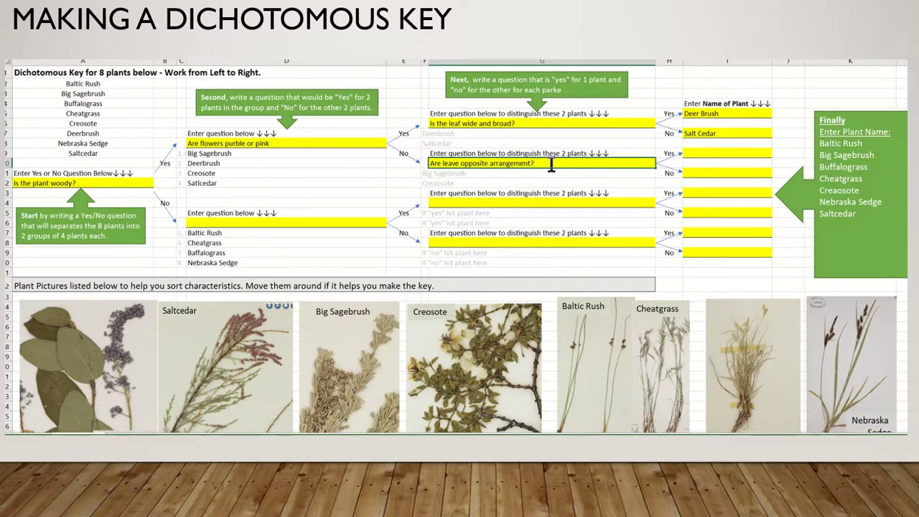
Enter Creosote bush in I9 and Big Sagebrush in I11.
click(722, 152)
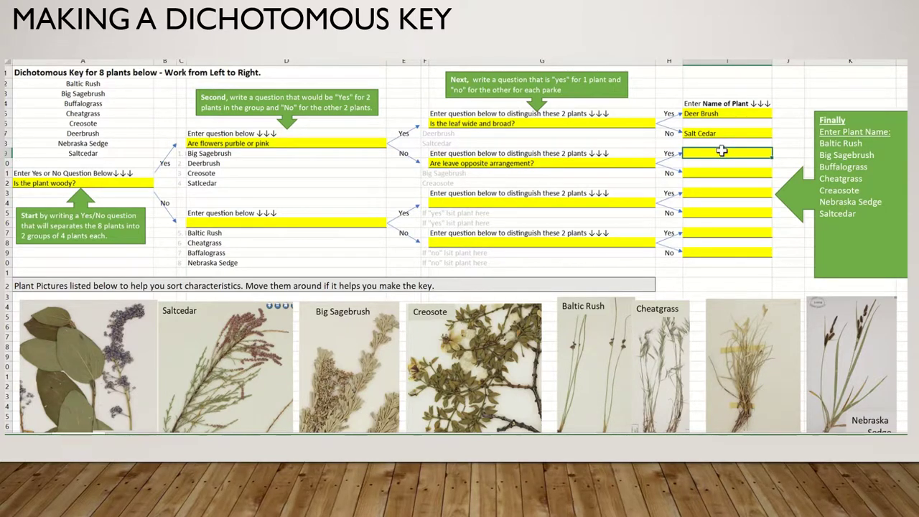
text(Creosote bush)
click(700, 172)
text(Big Sagebrush)
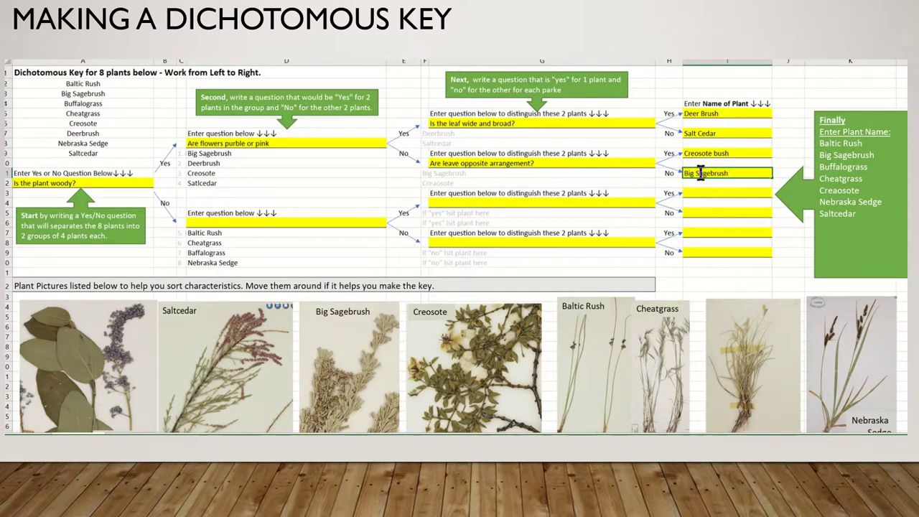
Drag the grass pictures into the order Cheatgrass, Buffalograss, Baltic Rush, Nebraska Sedge on the right.
drag(477, 370, 181, 350)
drag(558, 361, 372, 359)
drag(659, 352, 543, 352)
drag(768, 363, 682, 352)
drag(846, 361, 794, 355)
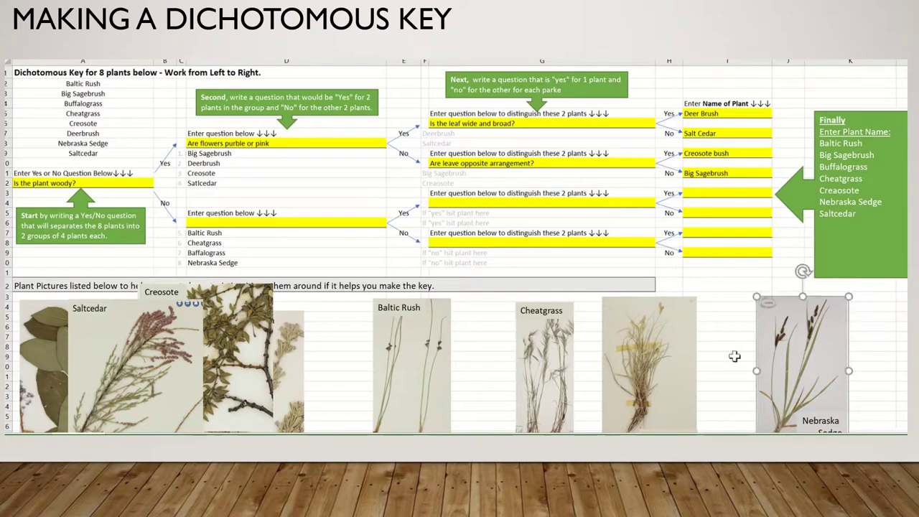
drag(472, 353, 770, 353)
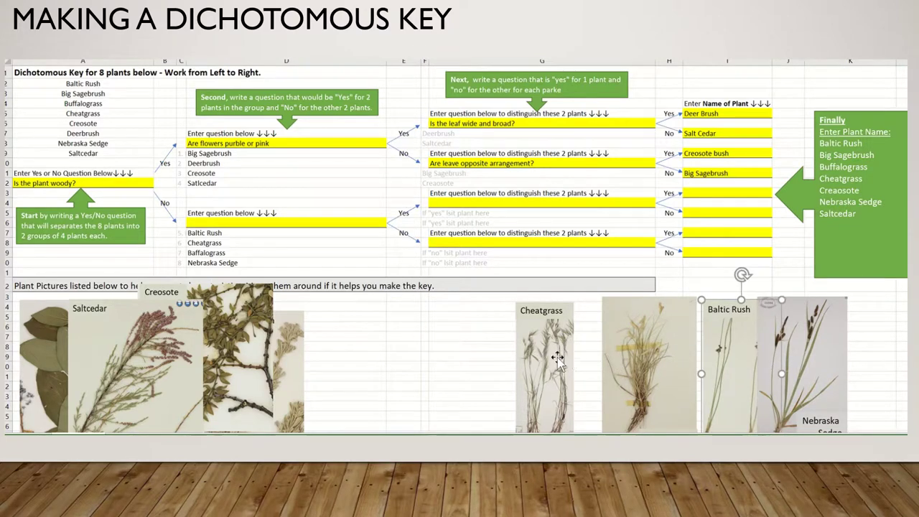
drag(546, 353, 454, 353)
drag(617, 359, 498, 353)
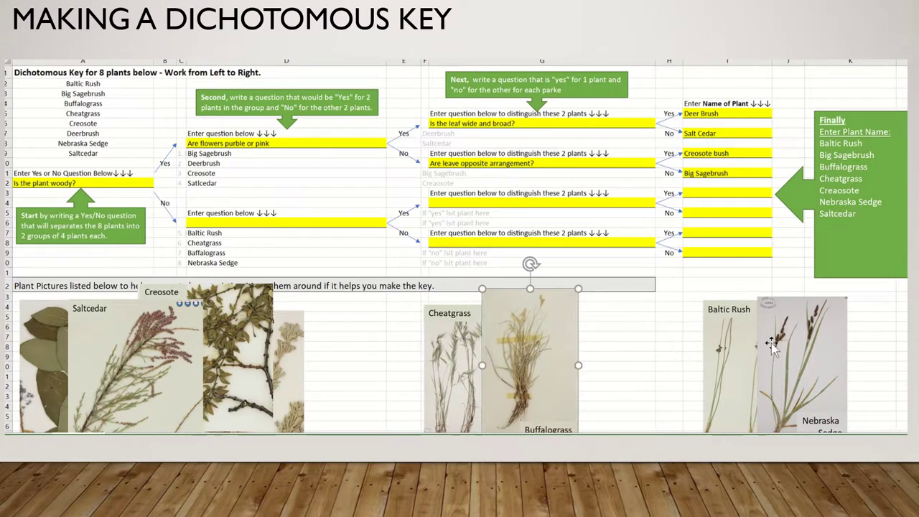
drag(735, 348, 687, 352)
double_click(573, 347)
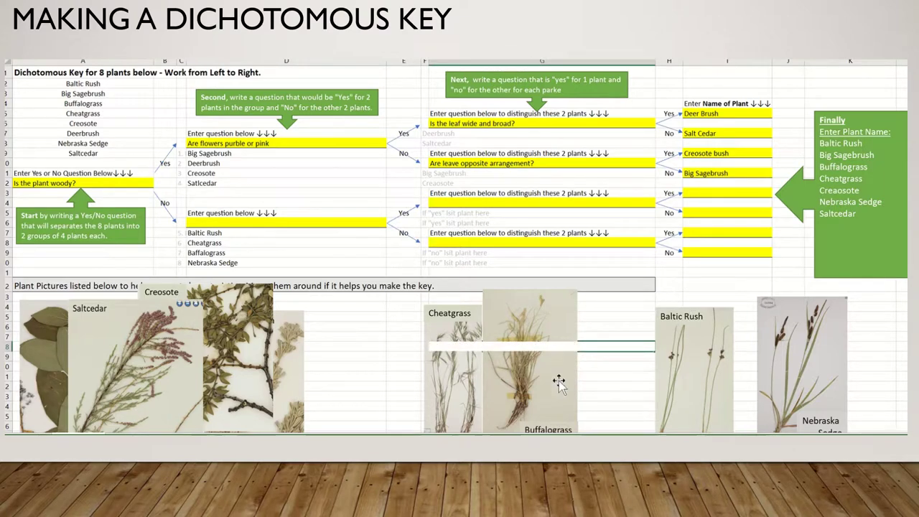
drag(551, 380, 589, 373)
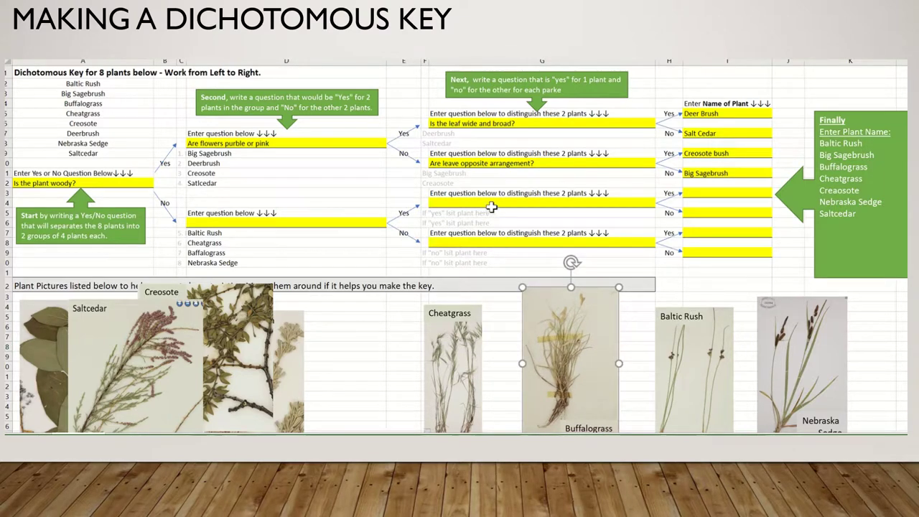
click(429, 215)
Enter 'Is the plant a grass?' as the question for the non-woody group in D16.
click(309, 215)
click(313, 227)
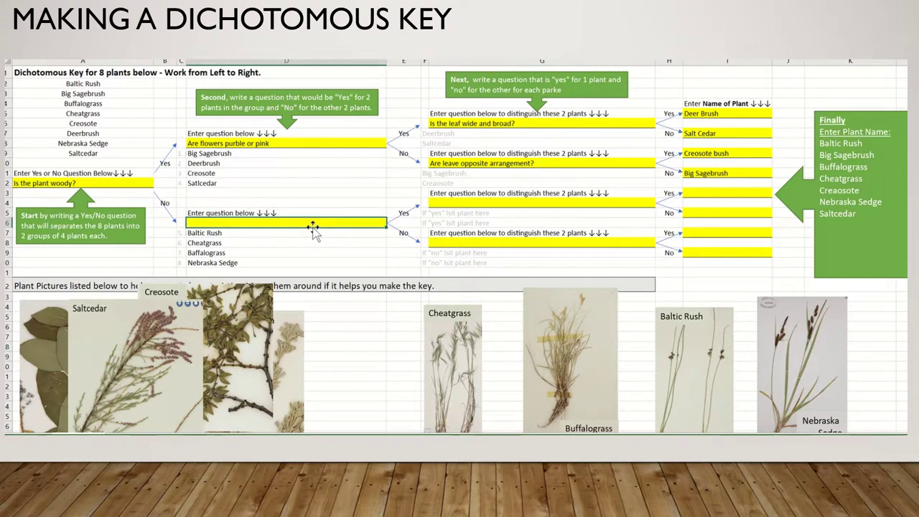
text(Is the plant a graz)
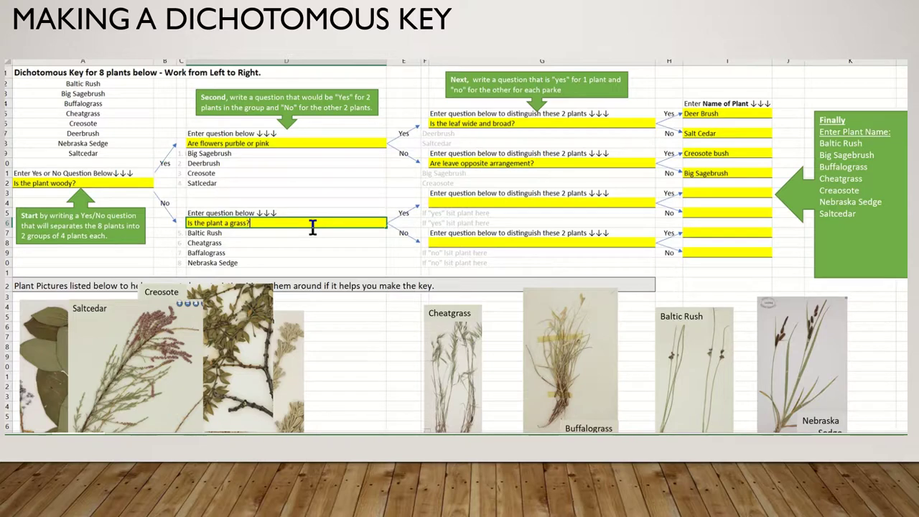
click(426, 212)
List Cheatgrass and Buffalograss under yes, Baltic Rush and Negraska sedge under no.
double_click(426, 213)
text(Cheatgrass)
key(Return)
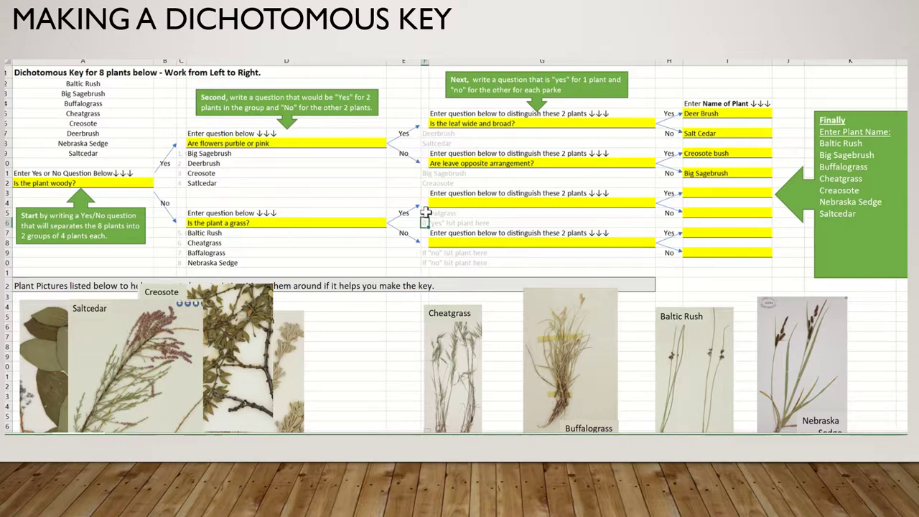
text(Buffalograss)
key(Return)
key(Return)
key(Return)
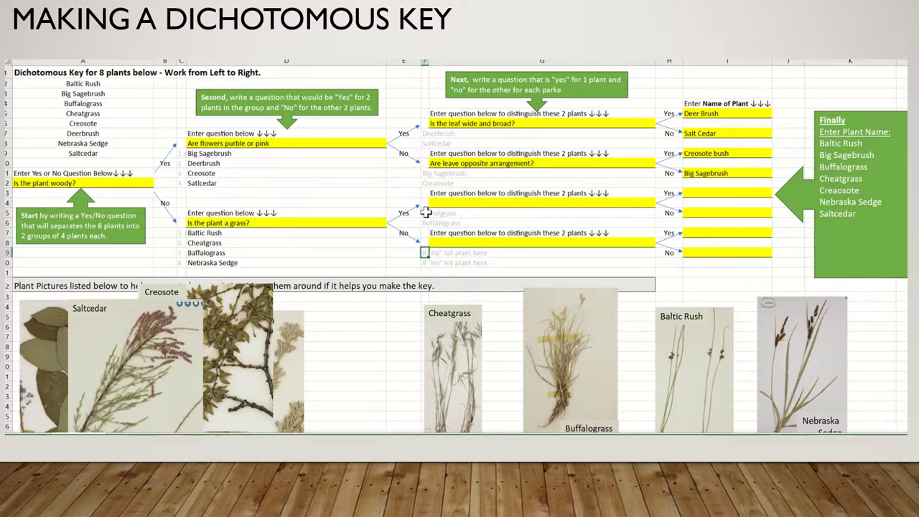
key(BackSpace)
text(Baltic Rush)
key(Return)
text(Negraska)
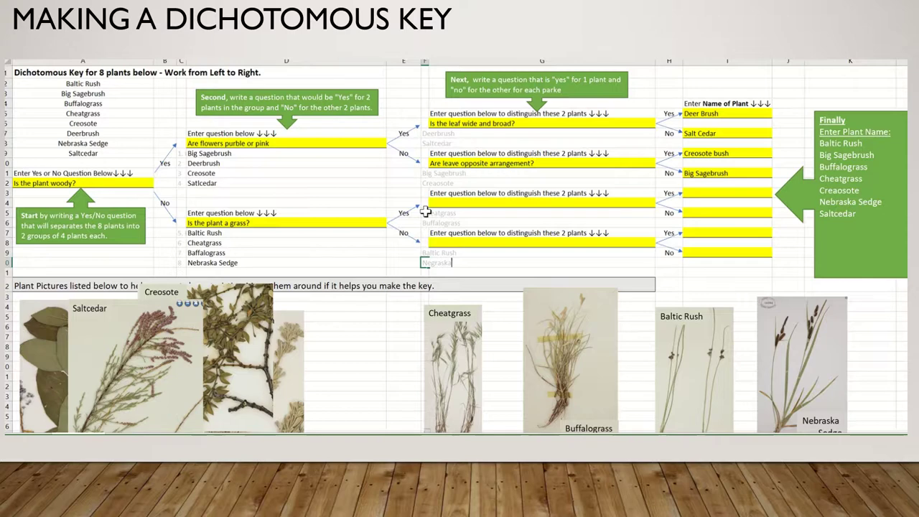
text( sedge)
click(474, 202)
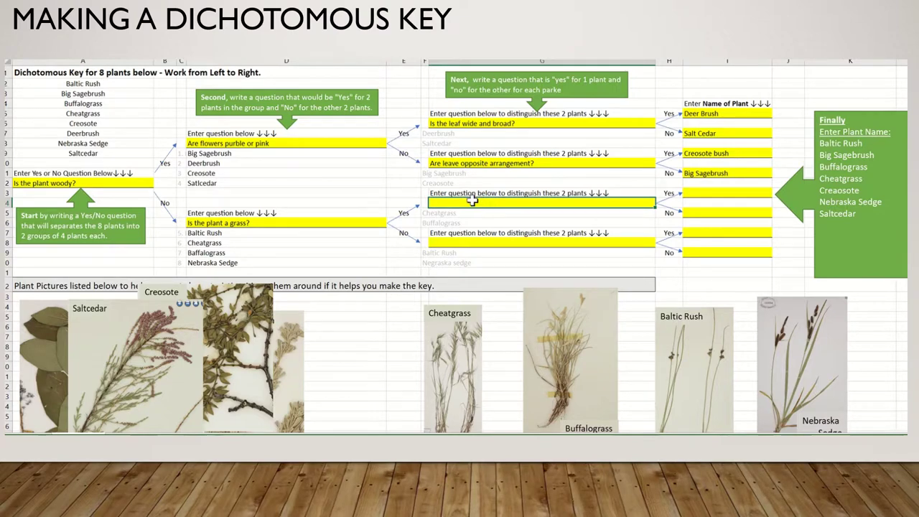
Type the question 'Does grass have long awn?' in cell G14.
key(Up)
double_click(472, 202)
text(Does grass have long w)
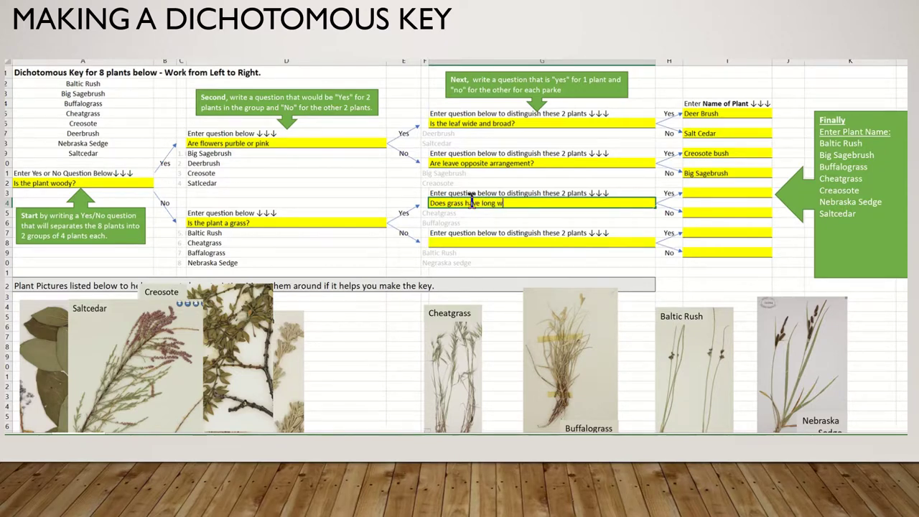
key(BackSpace)
key(BackSpace)
key(BackSpace)
text(awn?)
Enter Cheatgrass in I13 and Buffalo grass in I14.
click(734, 194)
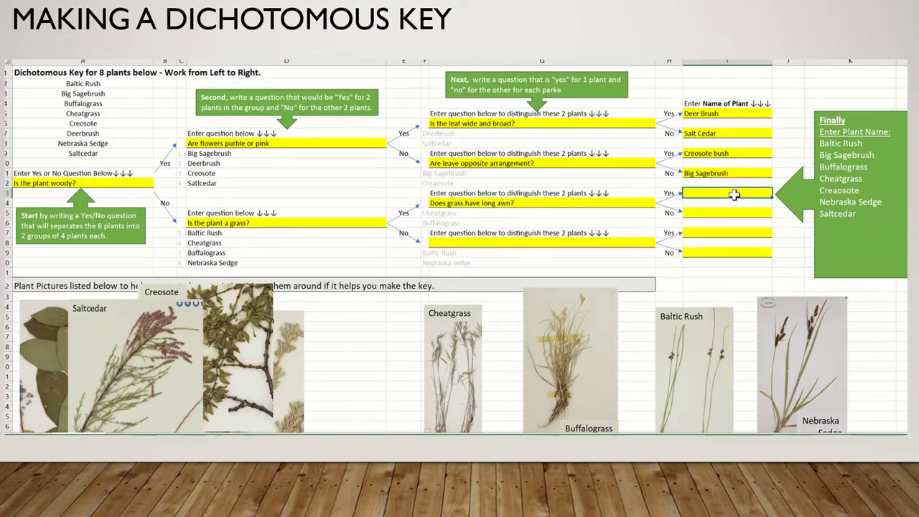
key(Down)
text(c)
key(BackSpace)
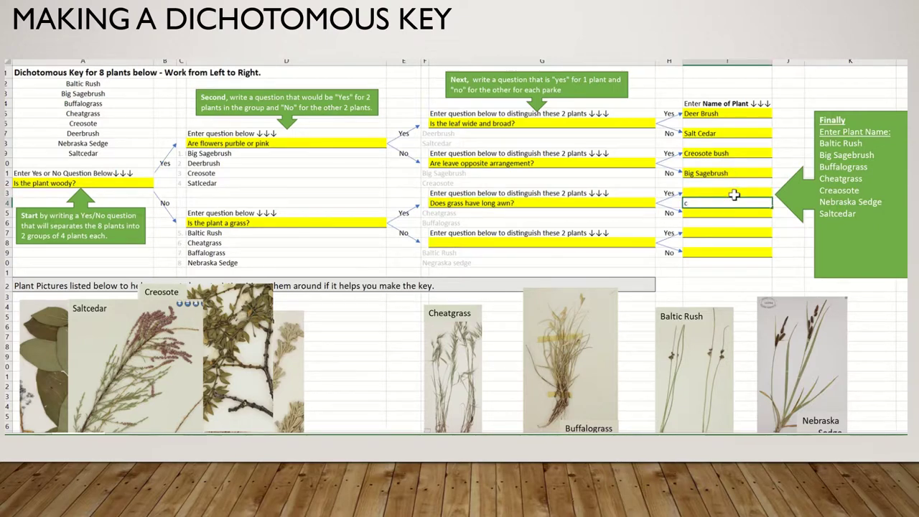
key(BackSpace)
click(733, 194)
text(Cheatgrass)
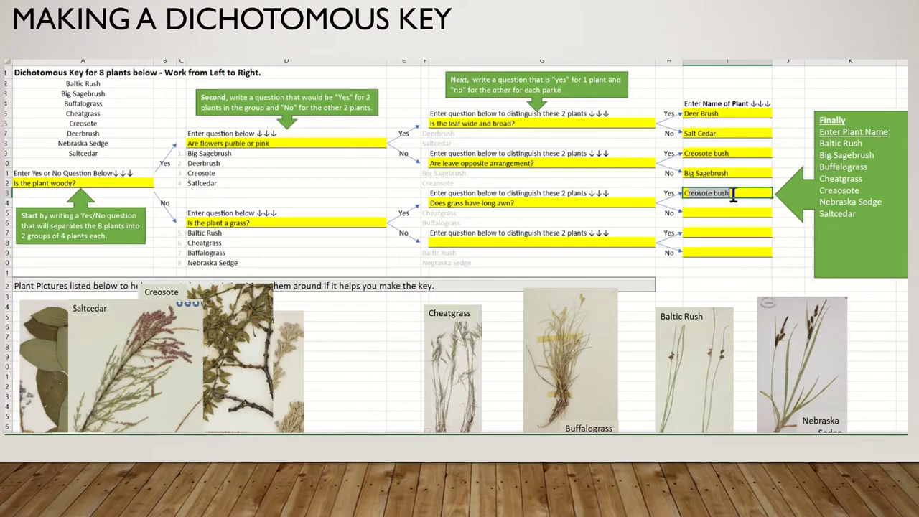
click(720, 210)
text(Buffalo grass)
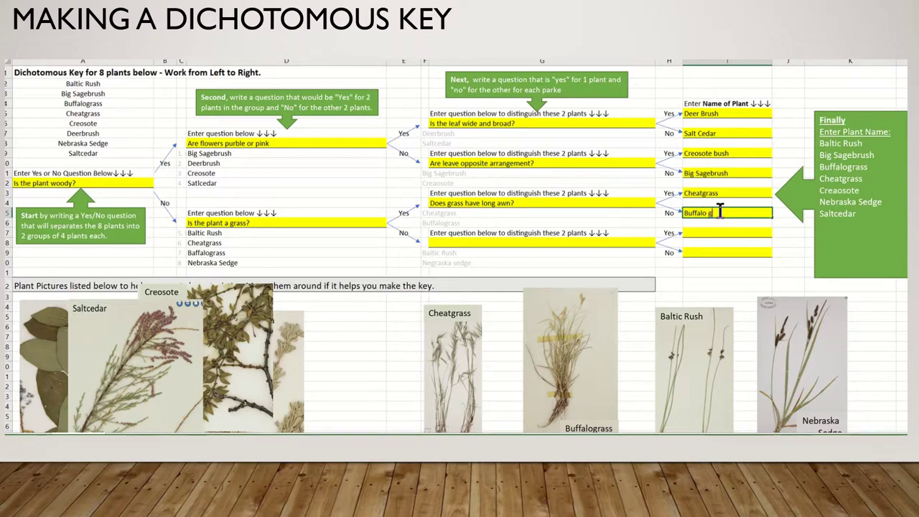
click(589, 242)
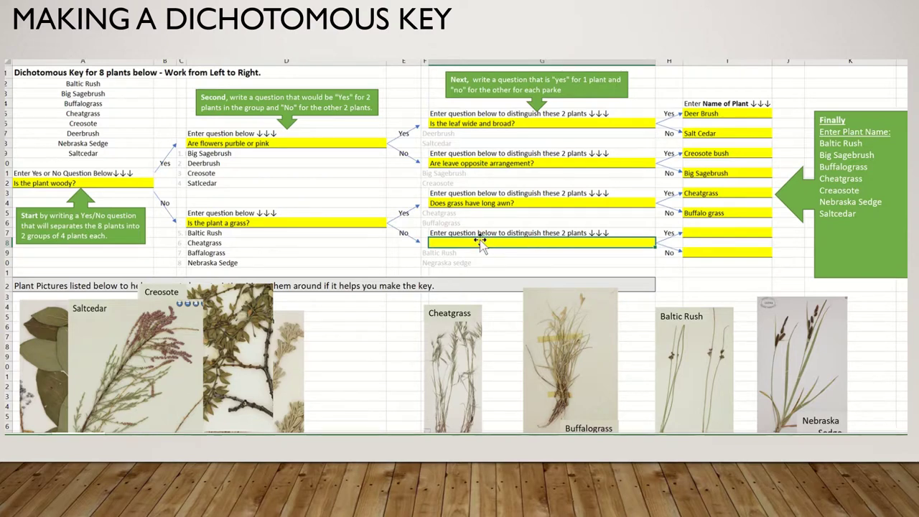
Enter 'Stem extends well beyond the seed/flowers?' in G18, with Baltic Rush in I17 and Nebraska Sedge in I19.
text(Stem extends well beyond the seed)
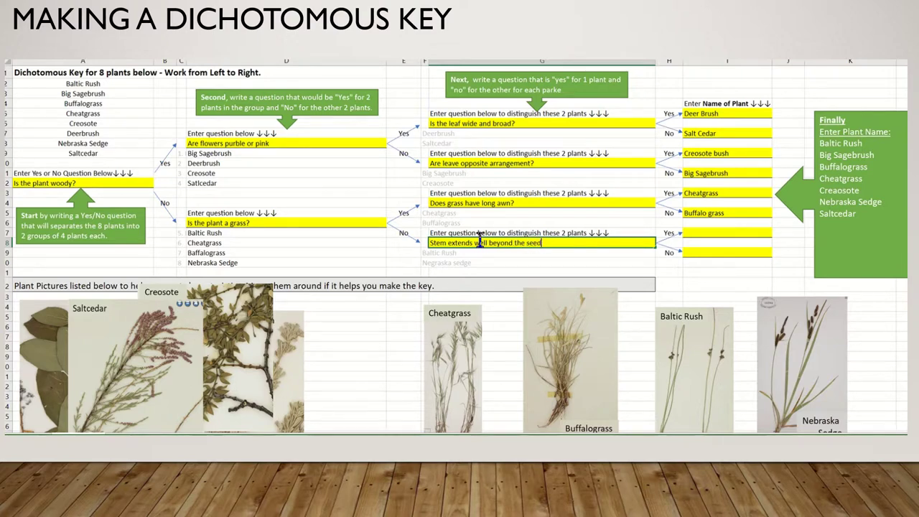
text(he seed/flowers?)
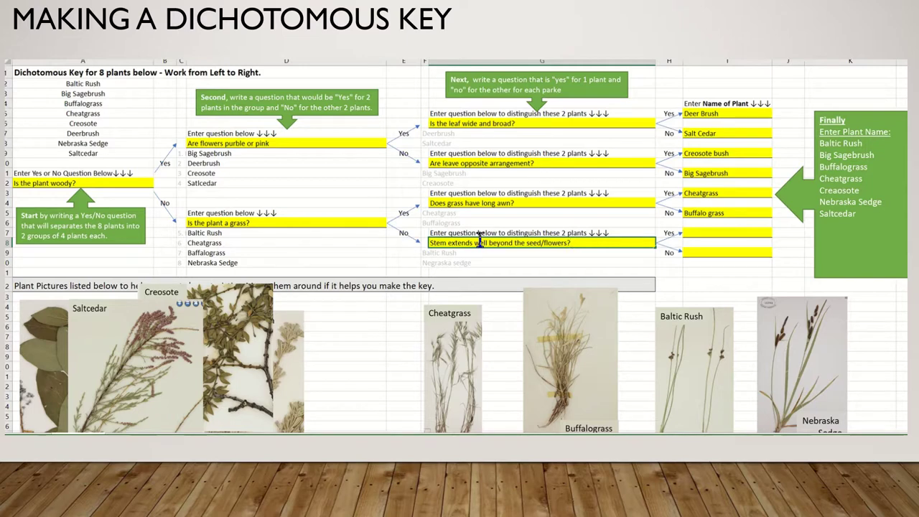
click(709, 234)
text(Baltic Rush)
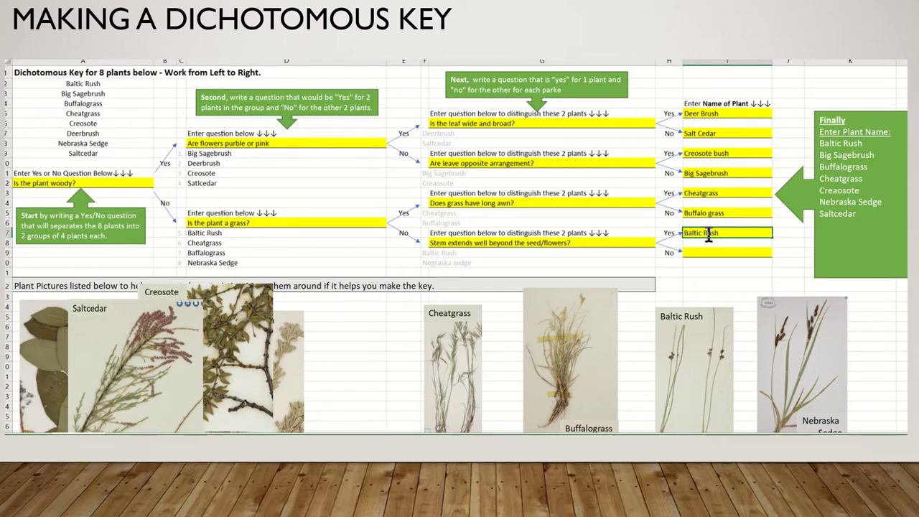
click(698, 252)
text(Neb)
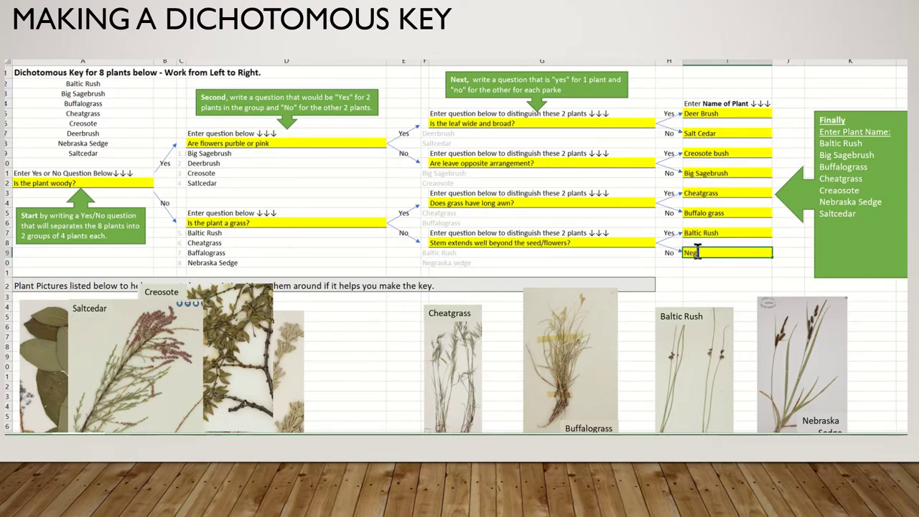
text(raska Sedge)
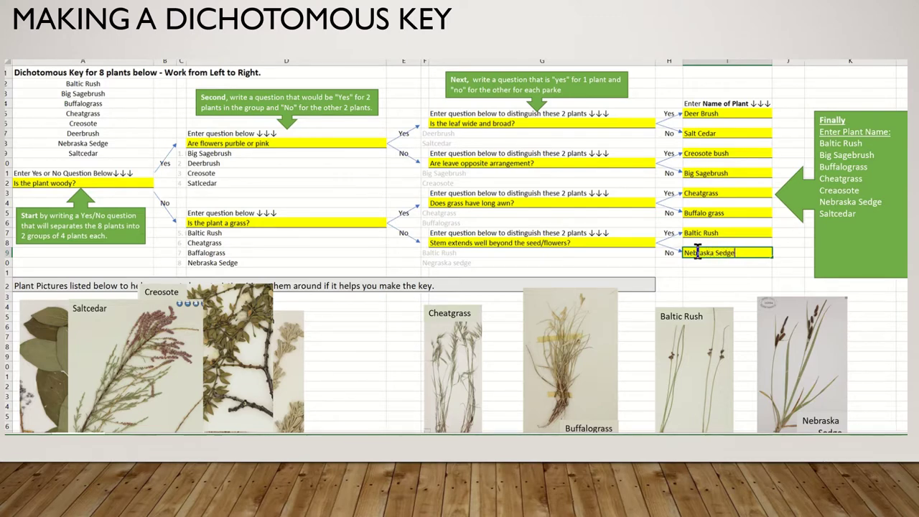